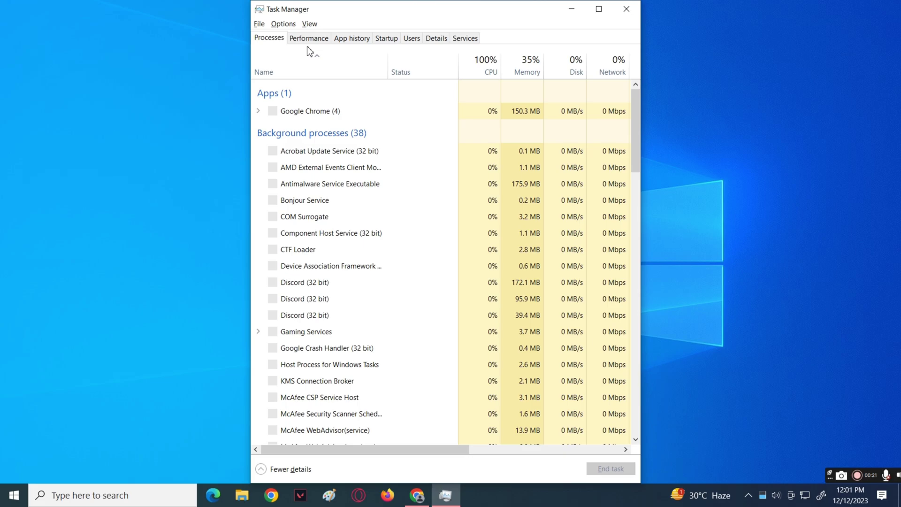
# Show the Ethernet connection's live graph on Task Manager's Performance tab
pyautogui.click(310, 40)
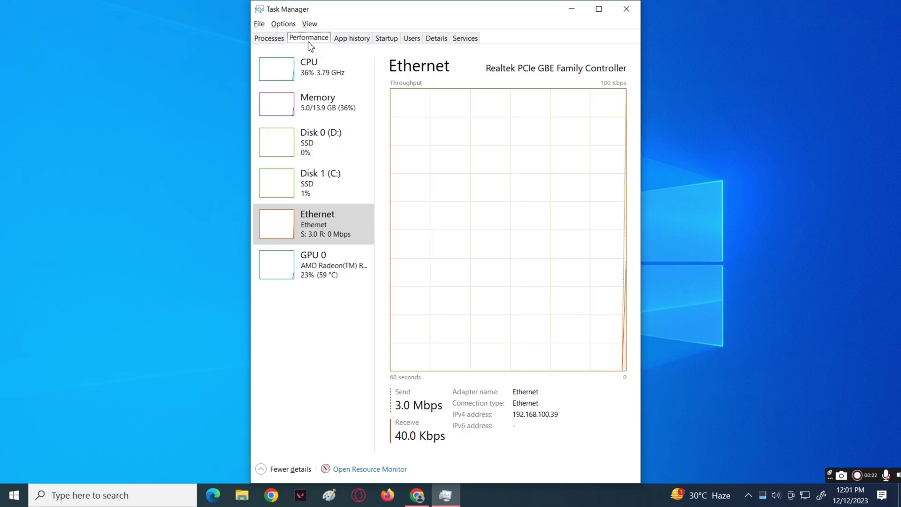
pyautogui.click(324, 231)
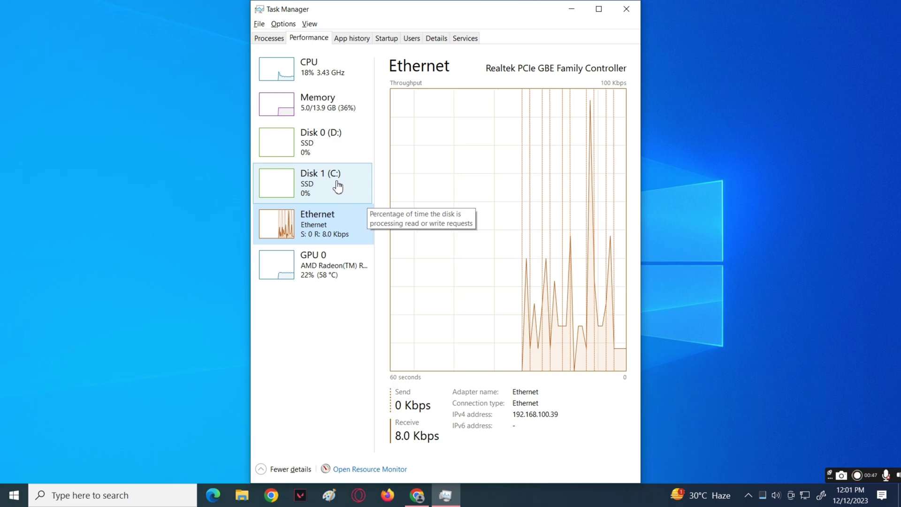
# Close Task Manager and search Google for 'net speed monitor' in Chrome
pyautogui.click(626, 8)
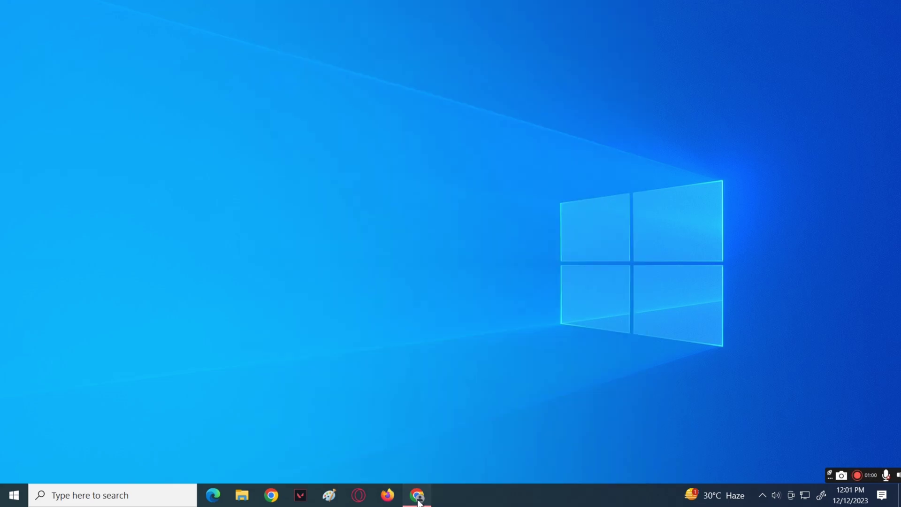
pyautogui.click(418, 498)
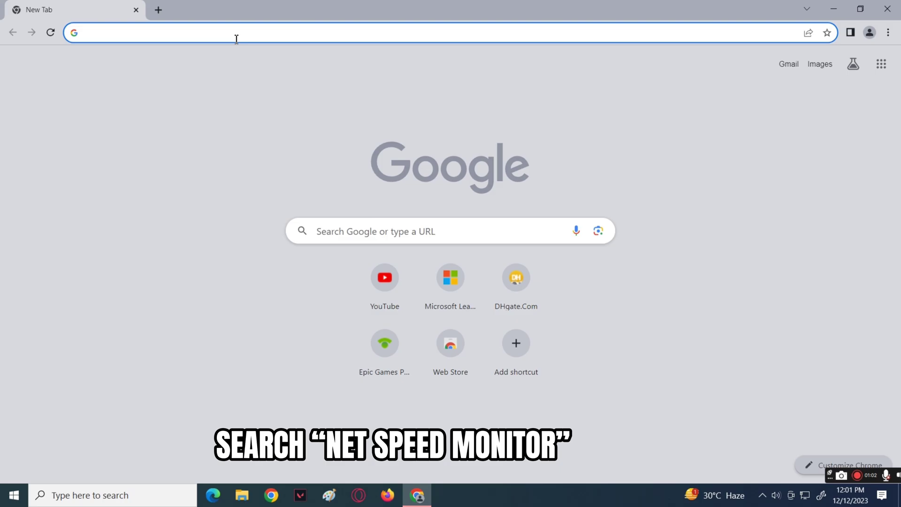
pyautogui.write('net speed mo')
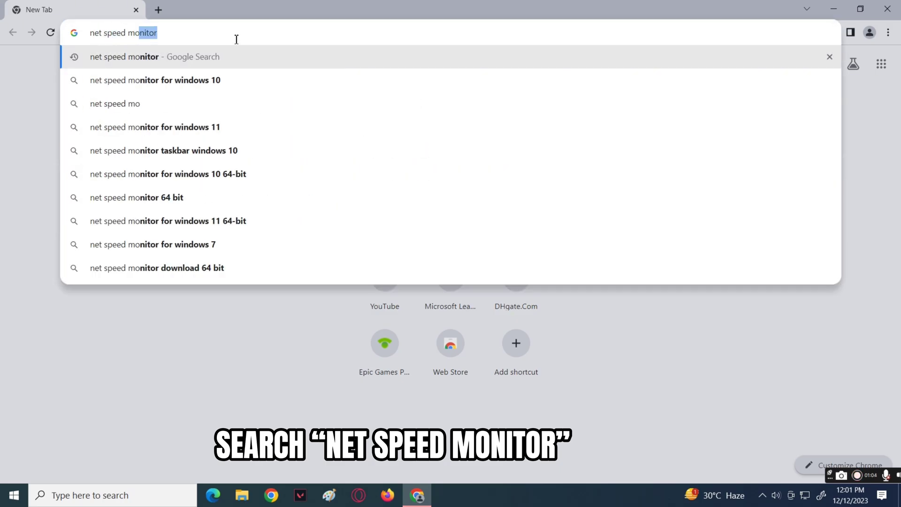
pyautogui.write('nitor')
pyautogui.press('Return')
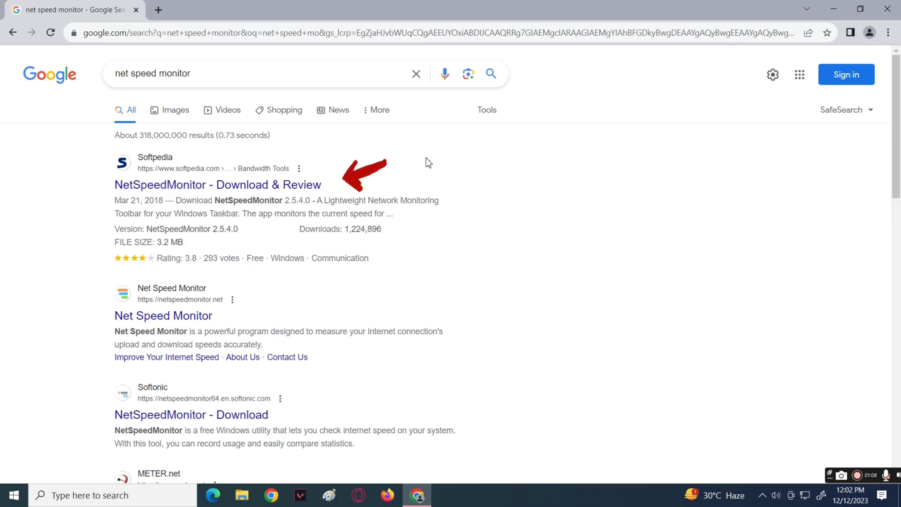
# Download the 64-bit NetSpeedMonitor installer from Softpedia's Secure Download (US) - x64 link
pyautogui.click(250, 198)
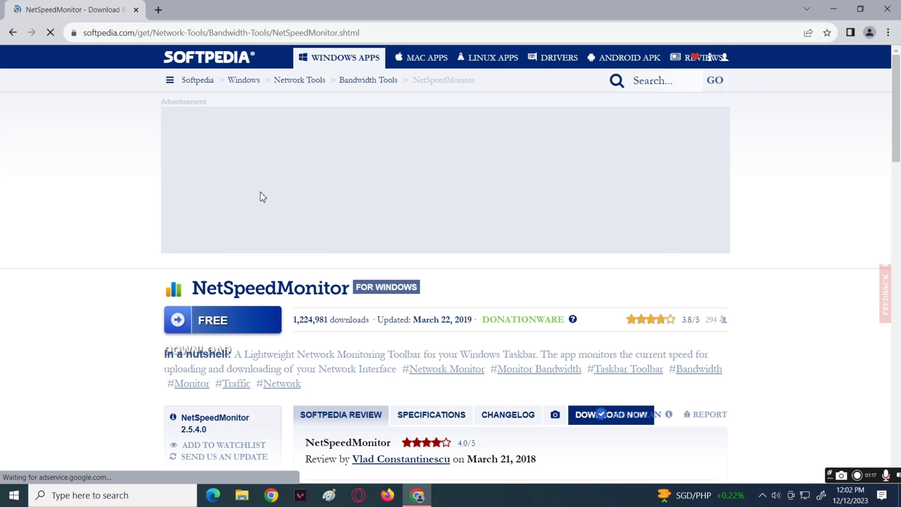
pyautogui.scroll(-1, 348, 193)
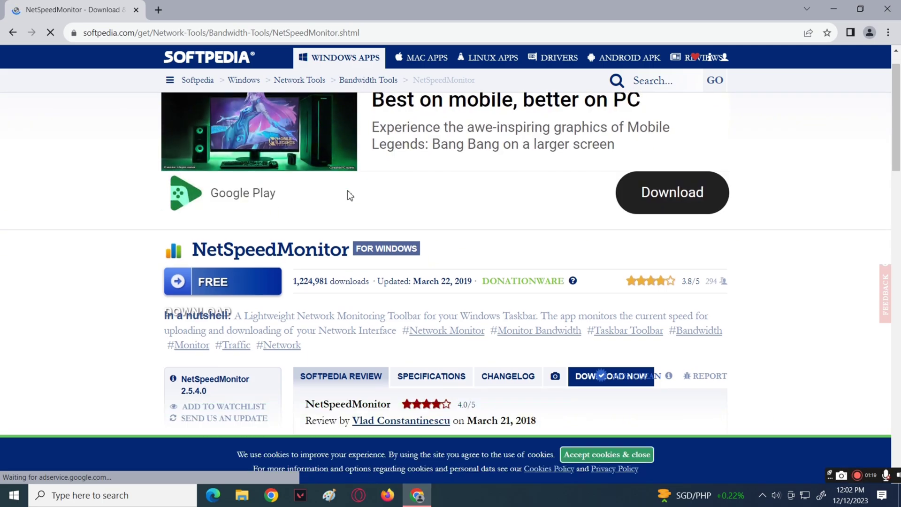
pyautogui.scroll(-1, 350, 195)
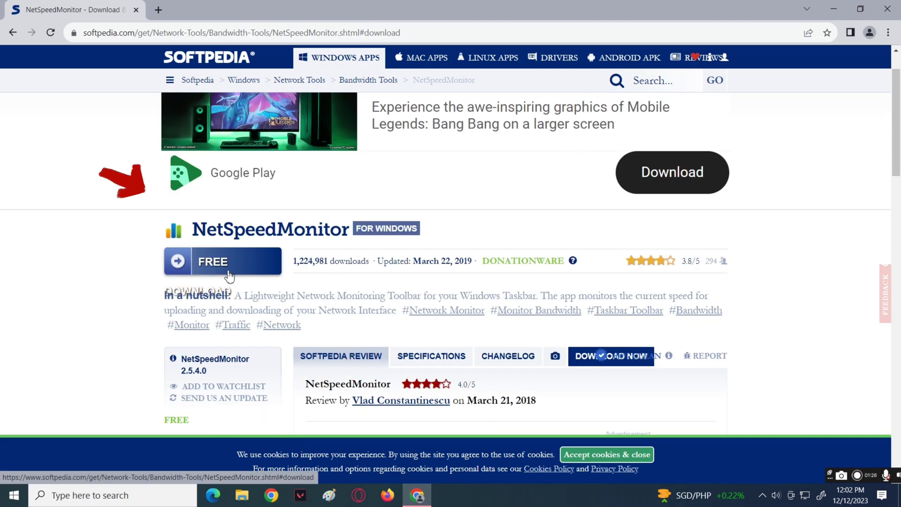
pyautogui.click(226, 275)
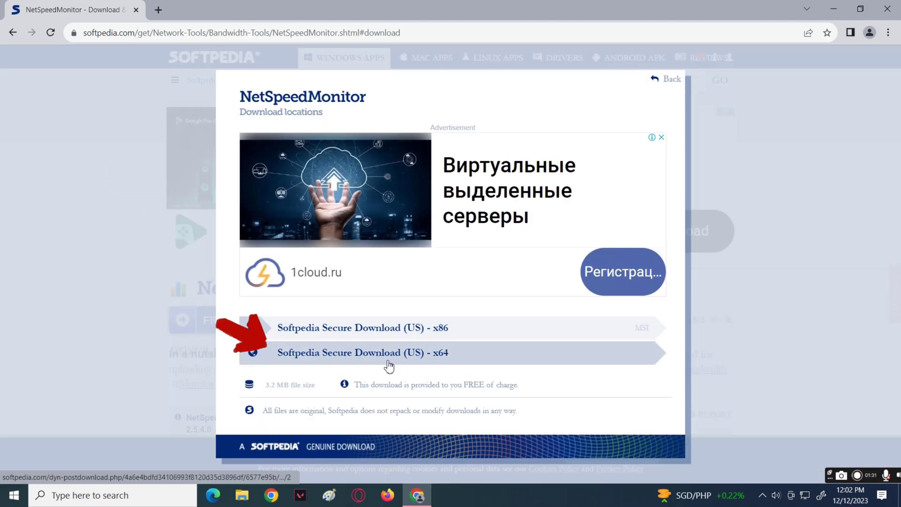
pyautogui.click(374, 363)
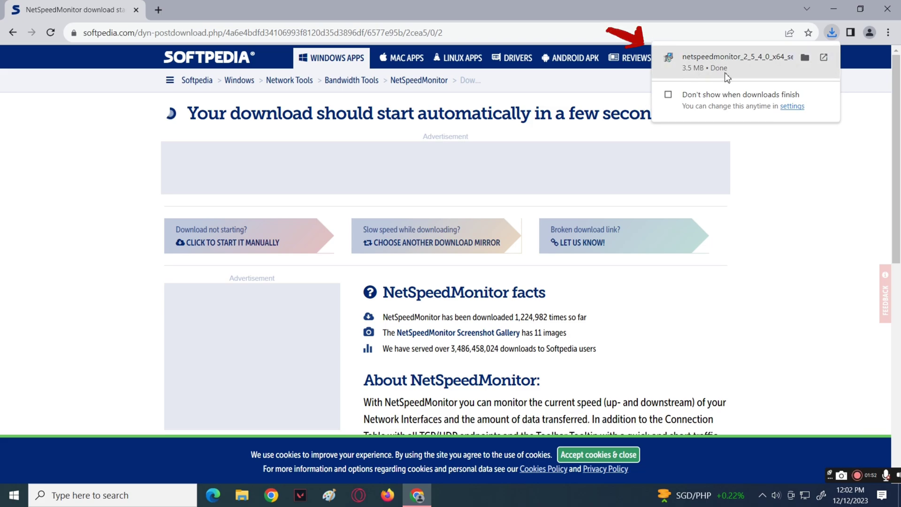
# Open the Compatibility tab in Properties of the downloaded netspeedmonitor_2_5_4_0_x64_setup file
pyautogui.click(805, 58)
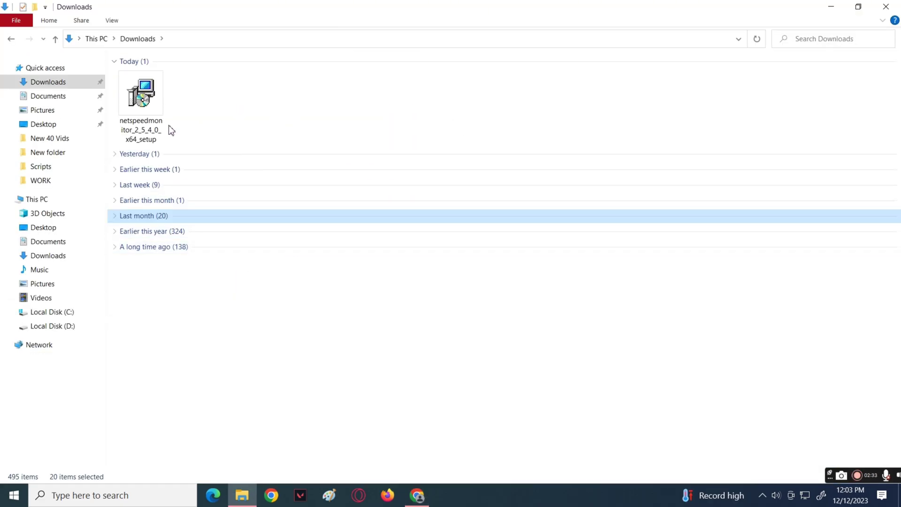
pyautogui.click(153, 142)
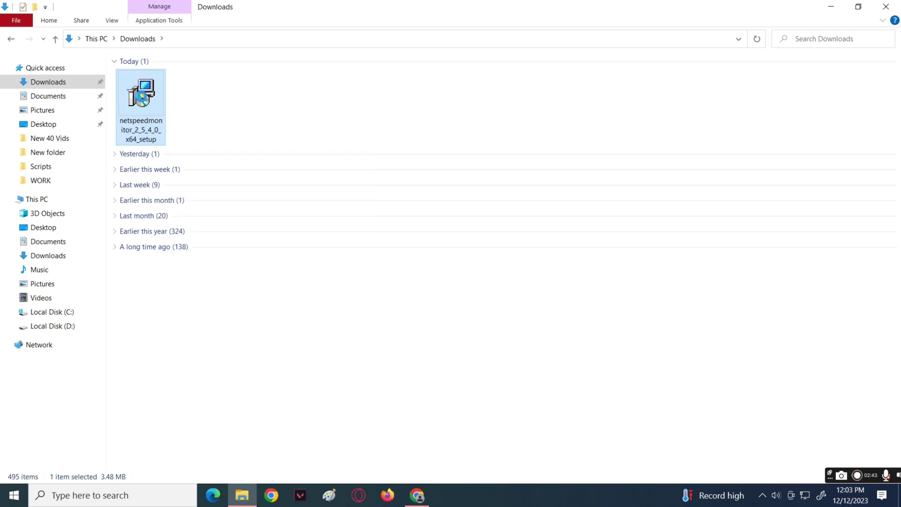
pyautogui.rightClick(140, 96)
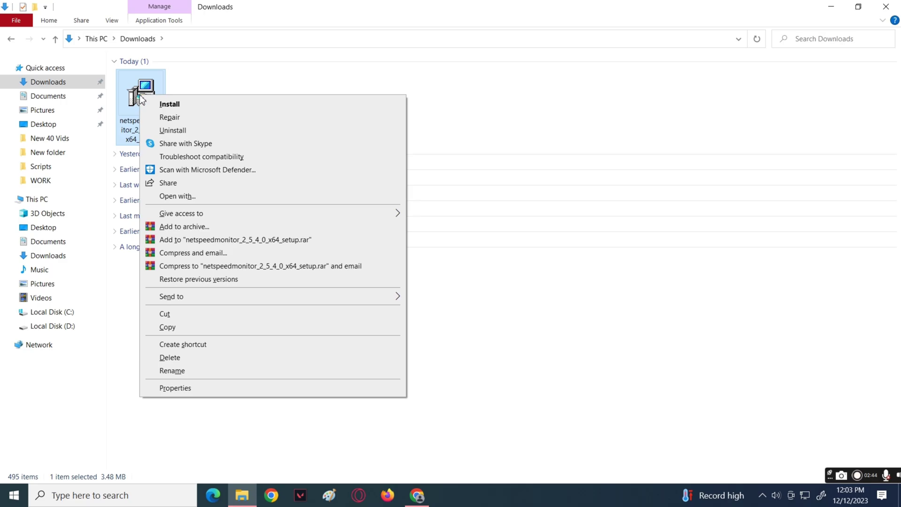
pyautogui.click(195, 391)
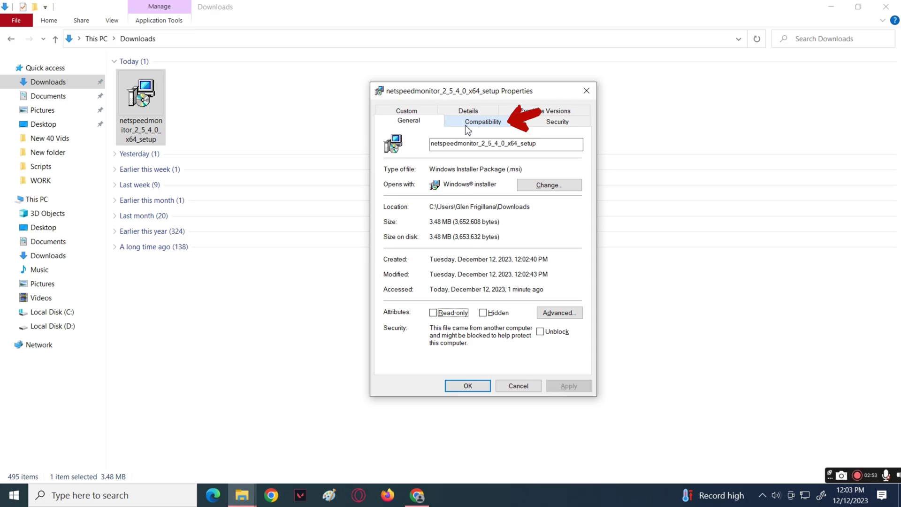
pyautogui.click(468, 123)
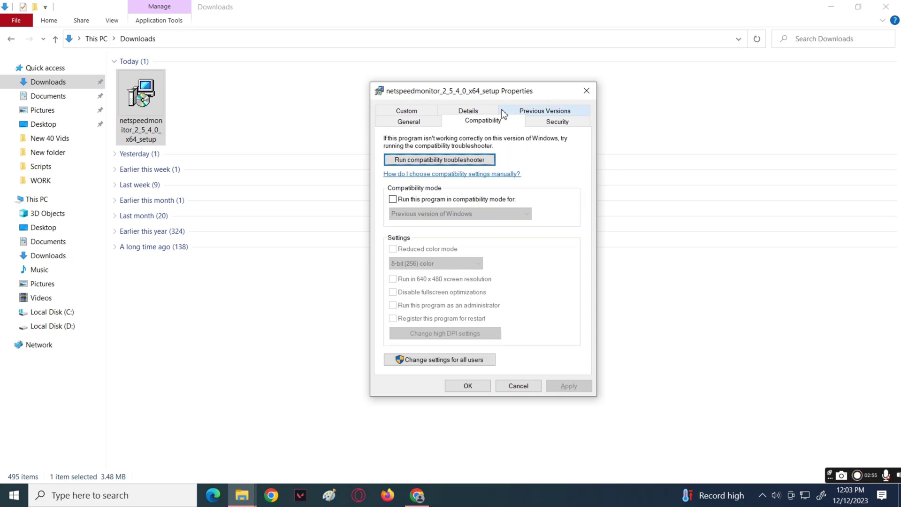
# Run the compatibility troubleshooter to apply the recommended Skip Version Check setting
pyautogui.click(421, 164)
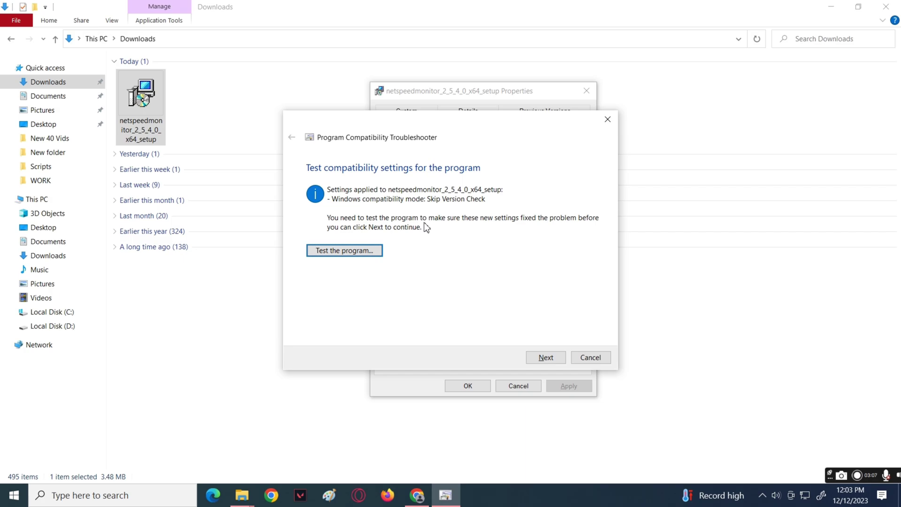
# Launch the installer and accept the NetSpeedMonitor license agreement
pyautogui.click(337, 254)
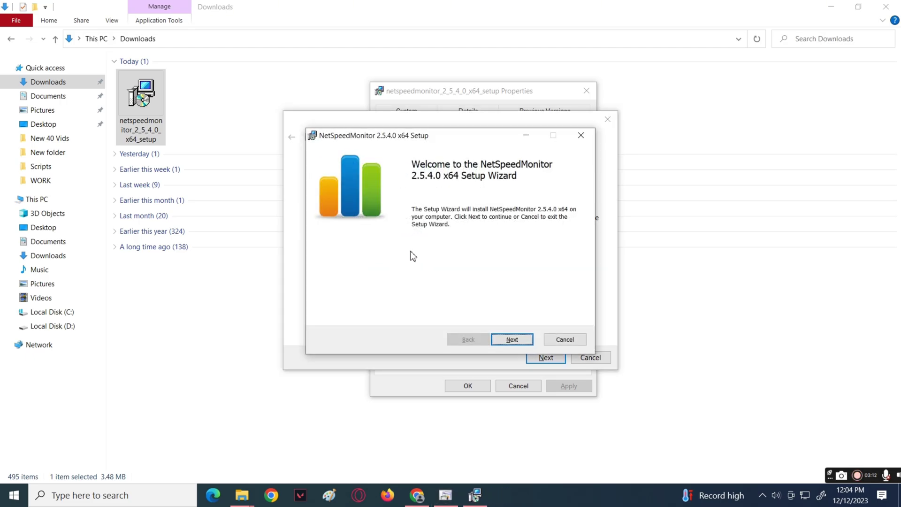
pyautogui.click(511, 347)
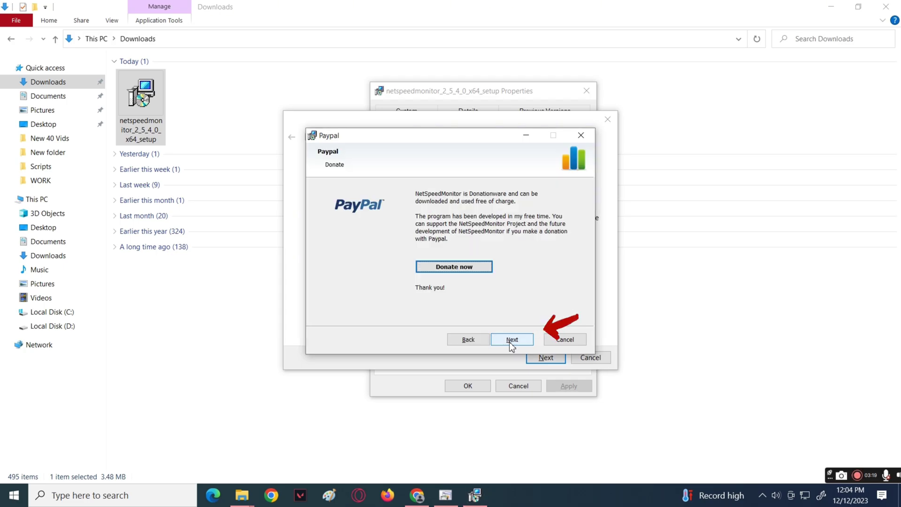
pyautogui.click(513, 343)
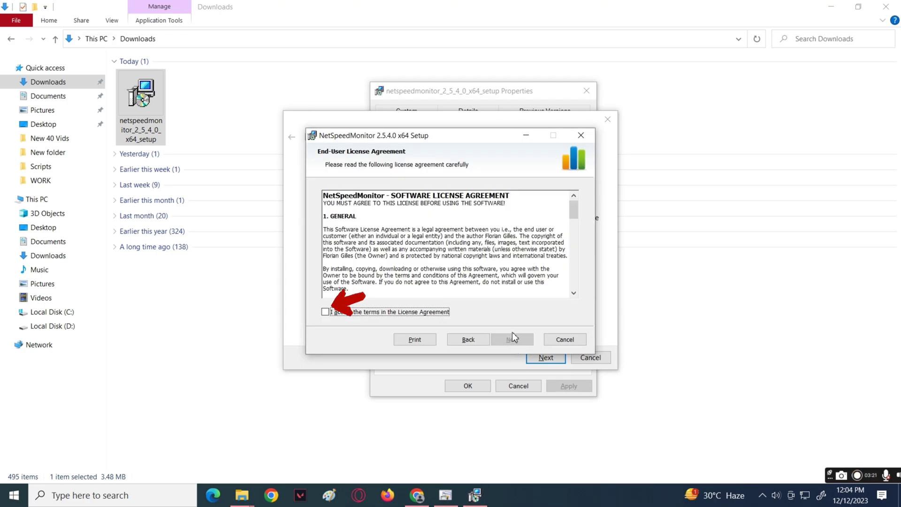
pyautogui.scroll(-15, 442, 240)
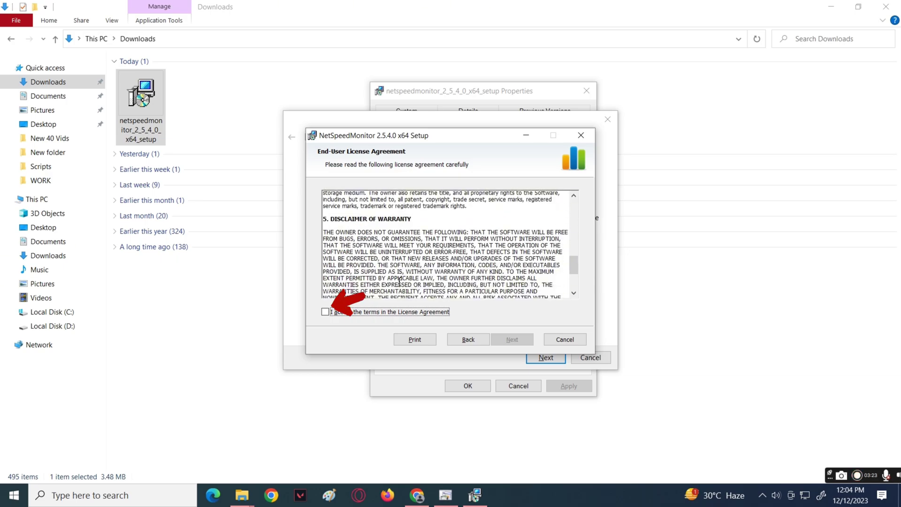
pyautogui.scroll(-5, 399, 281)
pyautogui.click(332, 314)
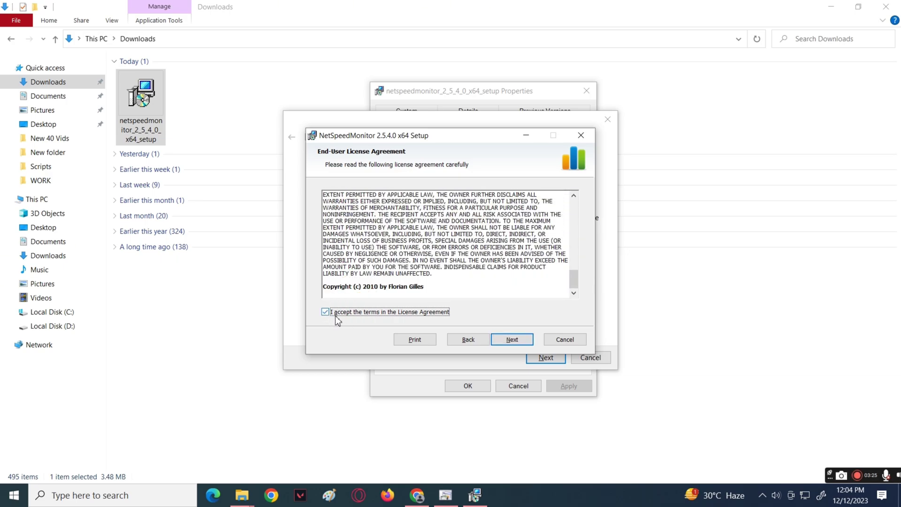
# Install NetSpeedMonitor 2.5.4.0 x64 into C:\Program Files\NetSpeedMonitor\ with default custom setup
pyautogui.click(513, 342)
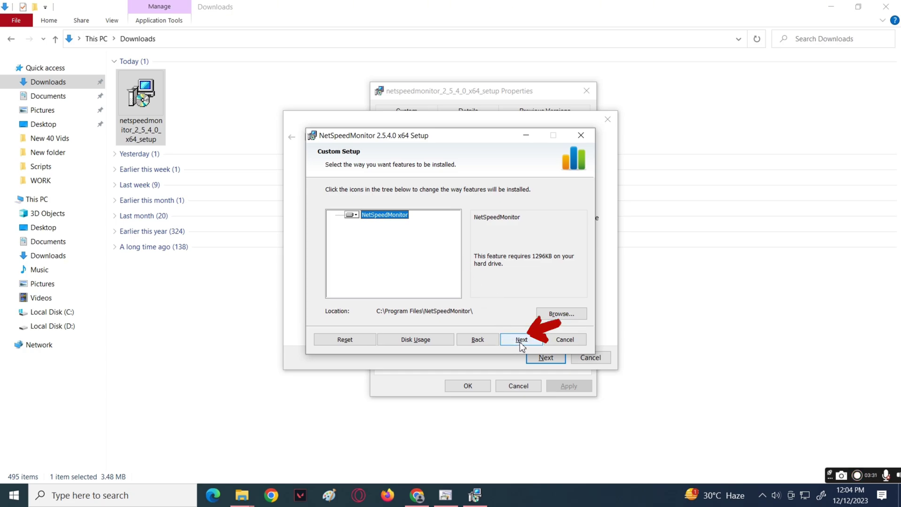
pyautogui.click(521, 341)
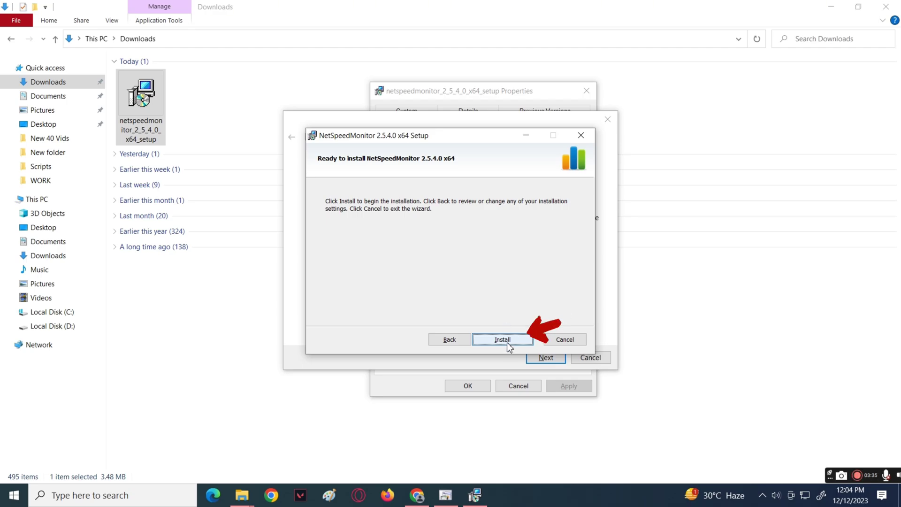
pyautogui.click(507, 342)
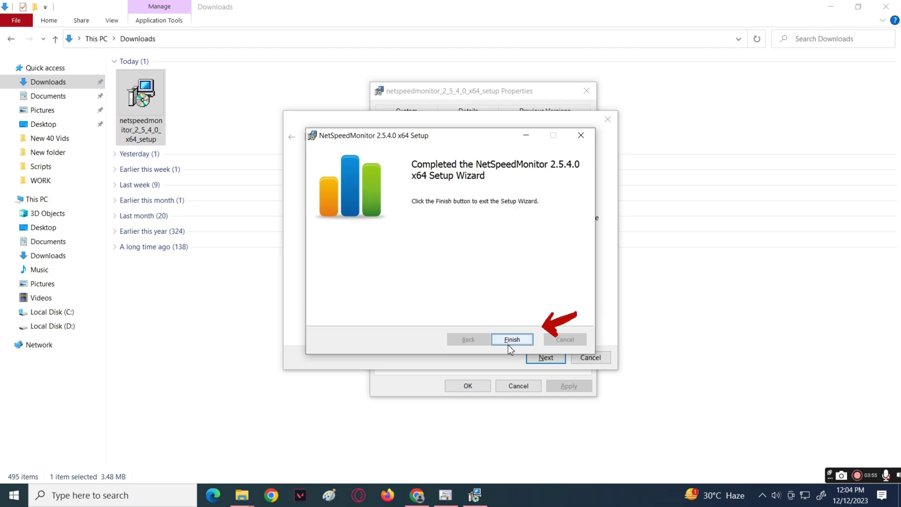
# Finish setup and save the tested Skip Version Check settings so the program is marked Fixed
pyautogui.click(510, 344)
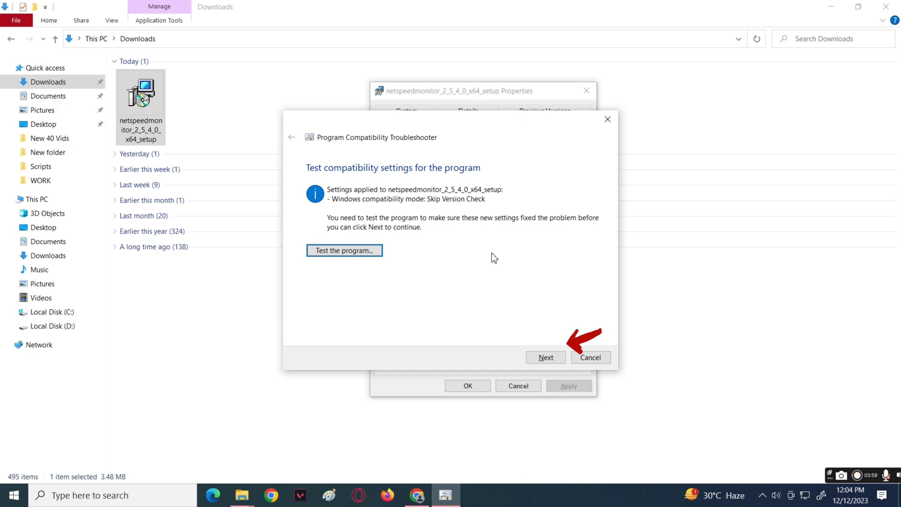
pyautogui.click(540, 362)
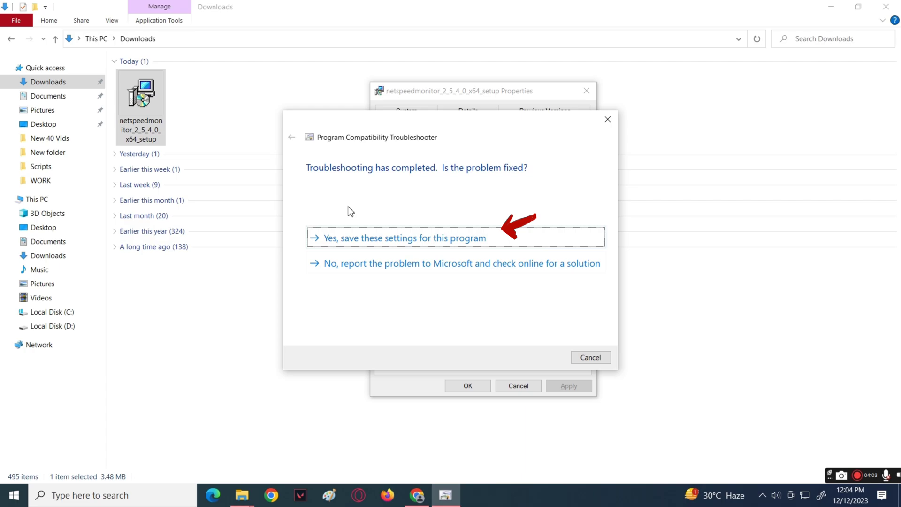
pyautogui.click(352, 244)
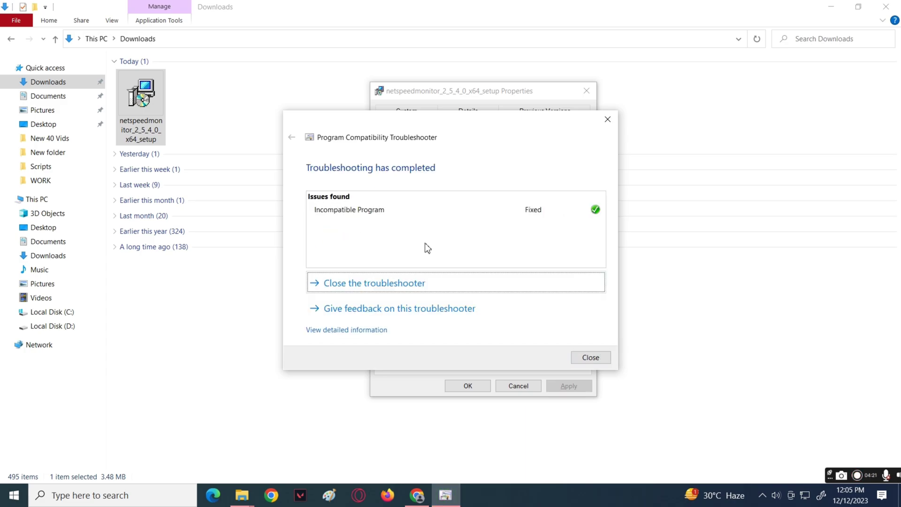
# Close the troubleshooter and run the setup wizard's Change option through to Finish
pyautogui.click(587, 358)
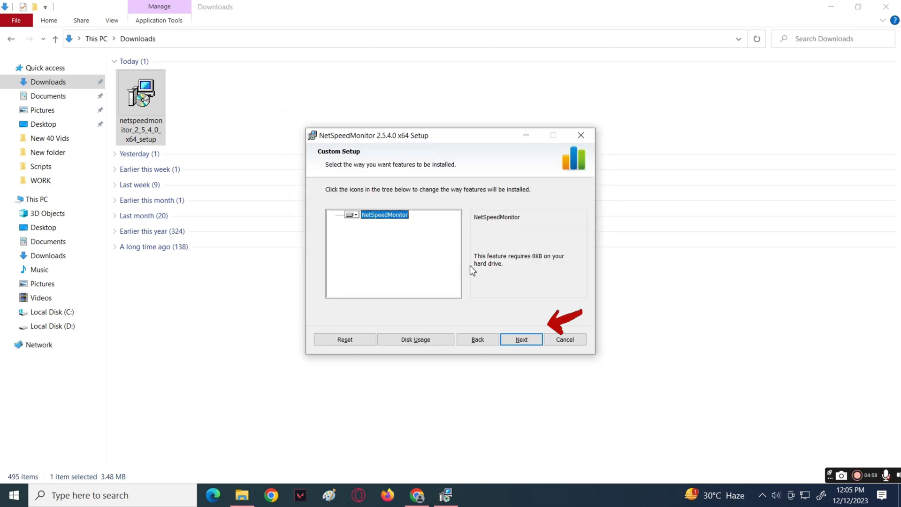
pyautogui.click(521, 339)
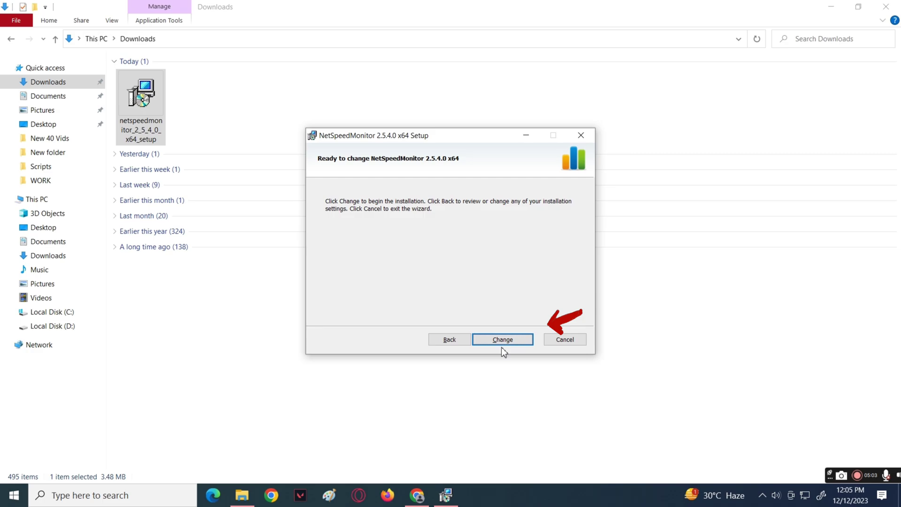
pyautogui.click(502, 340)
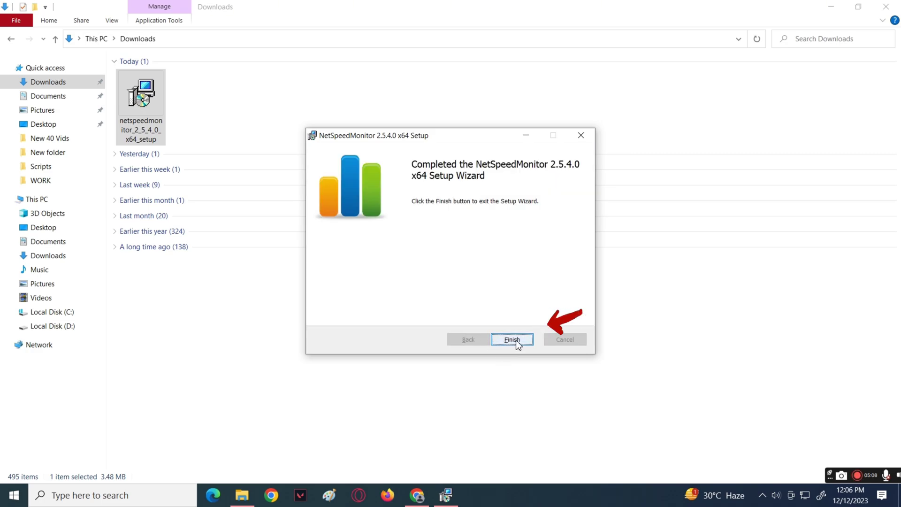
pyautogui.click(516, 340)
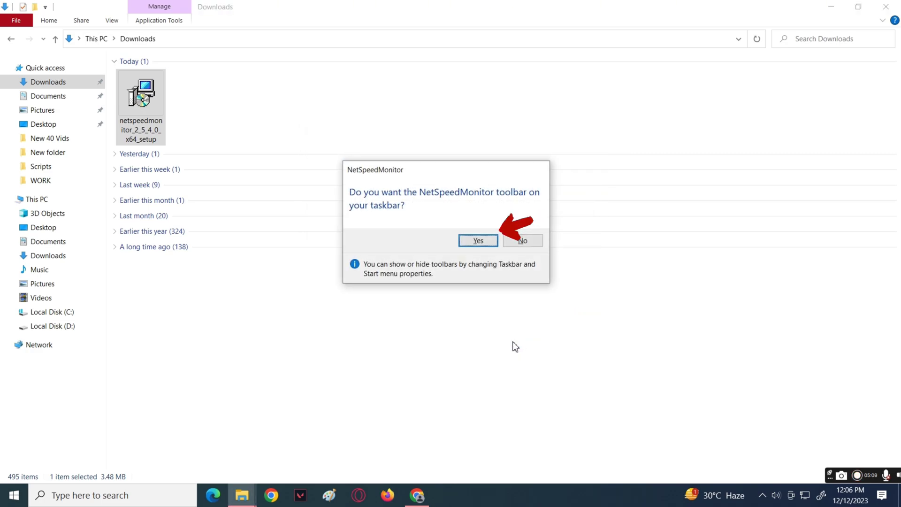
# Accept the taskbar toolbar, then keep English and the Realtek PCIe GBE Family Controller interface
pyautogui.click(480, 247)
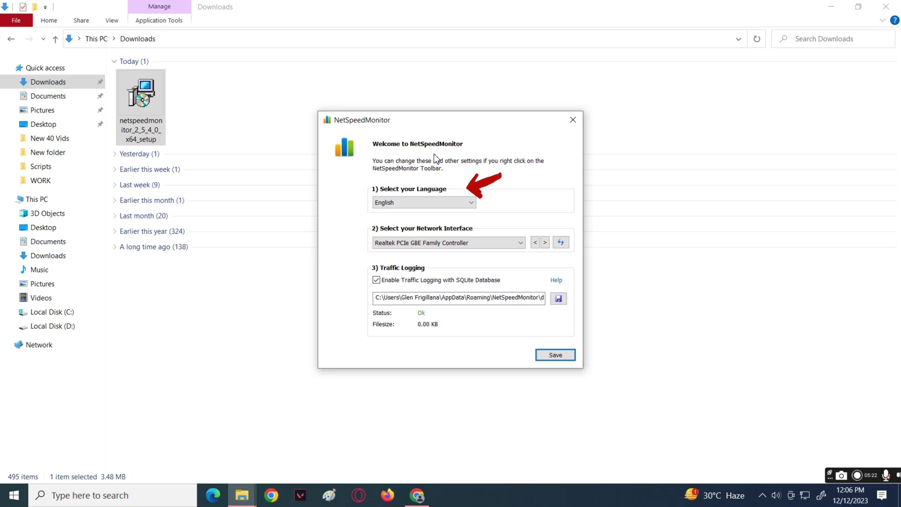
pyautogui.click(431, 203)
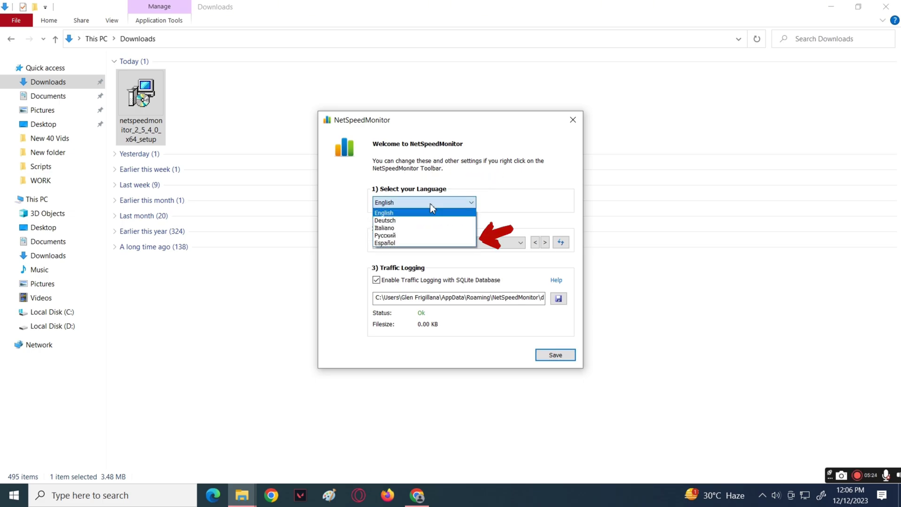
pyautogui.click(431, 203)
pyautogui.click(467, 246)
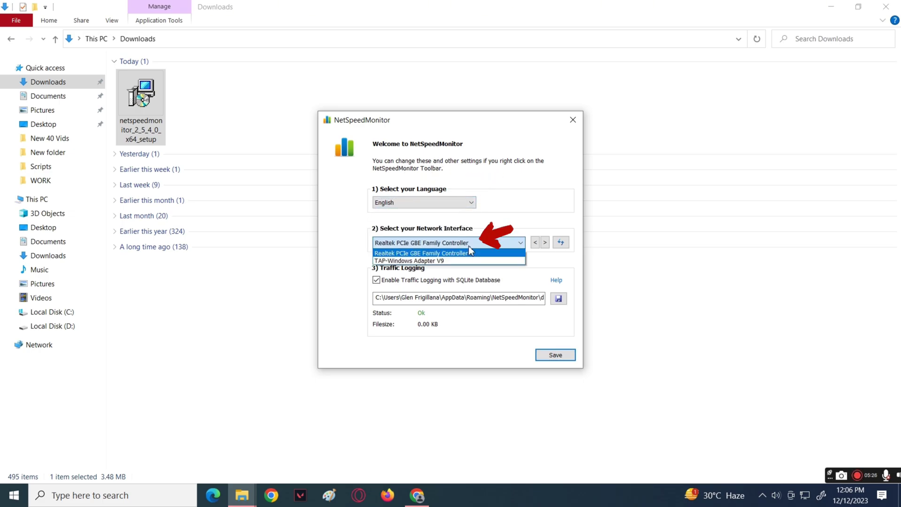
pyautogui.click(469, 246)
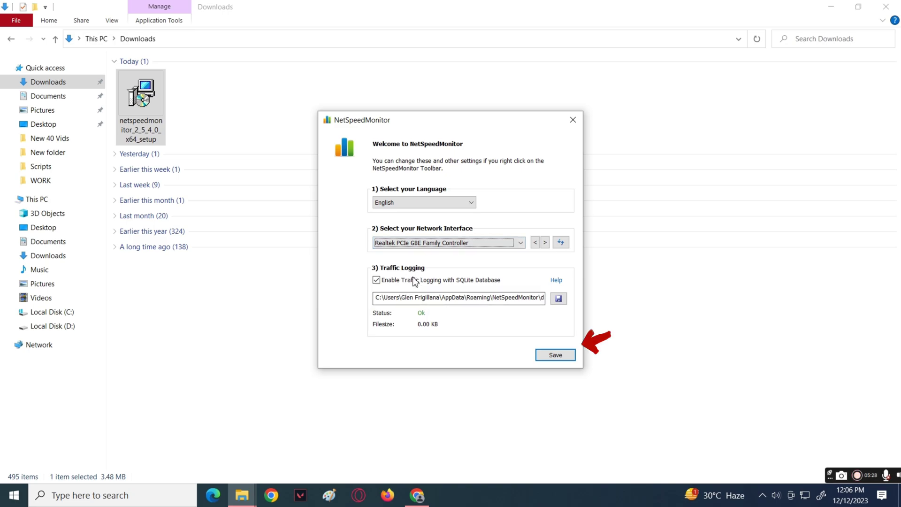
# Save the welcome settings and view the traffic details popup of the taskbar speed readout
pyautogui.click(549, 359)
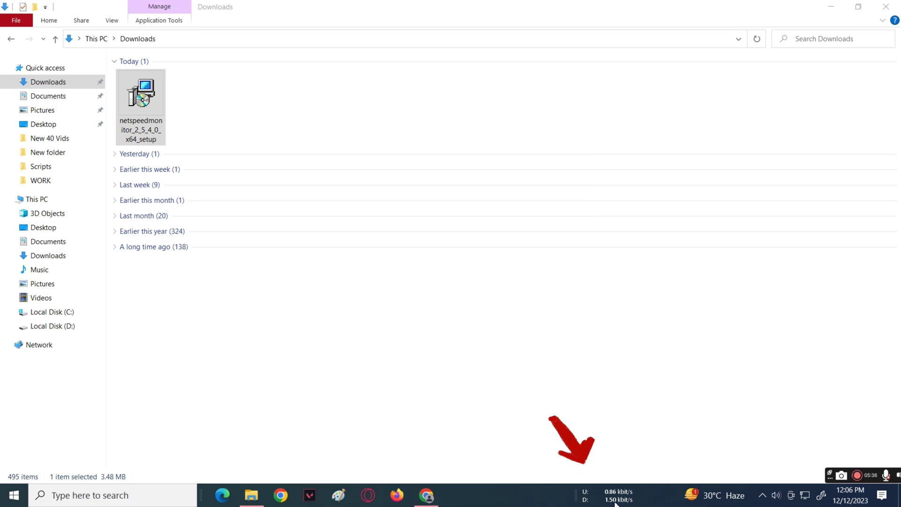
pyautogui.moveTo(615, 504)
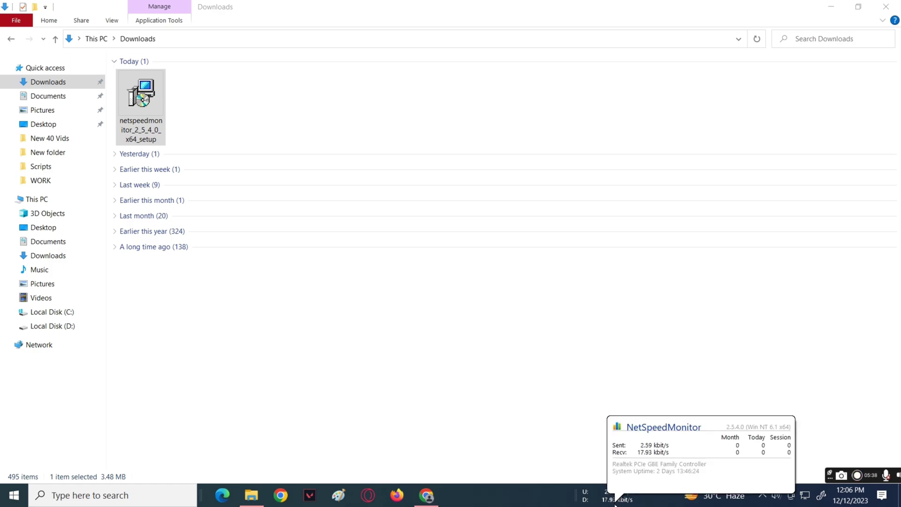